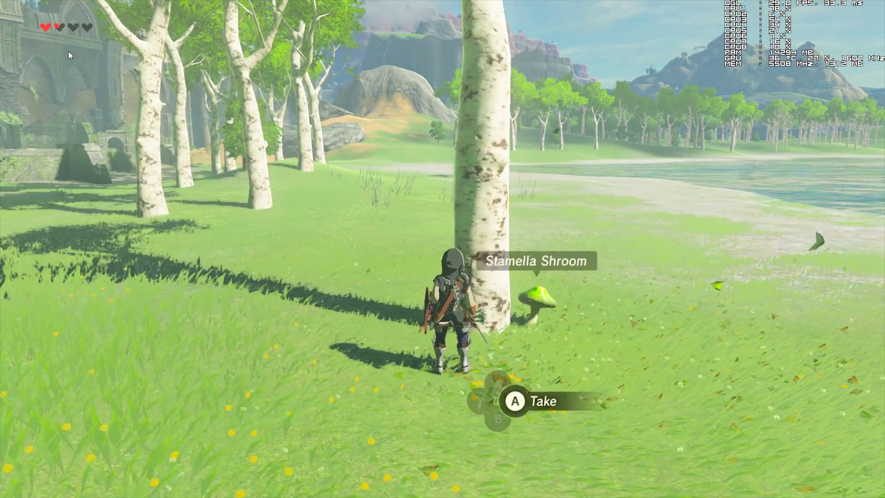
Step: Check the Traveler's Swords in the weapons inventory, and return to the game
key("plus")
key("Left")
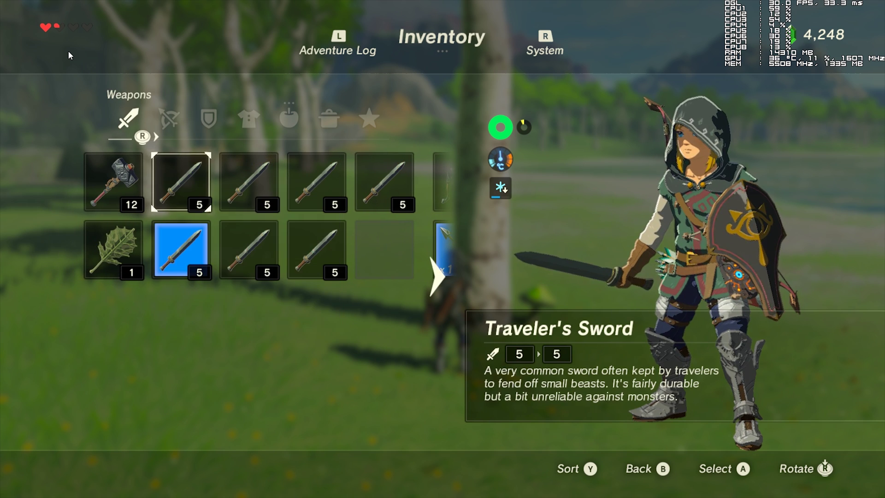
key("b")
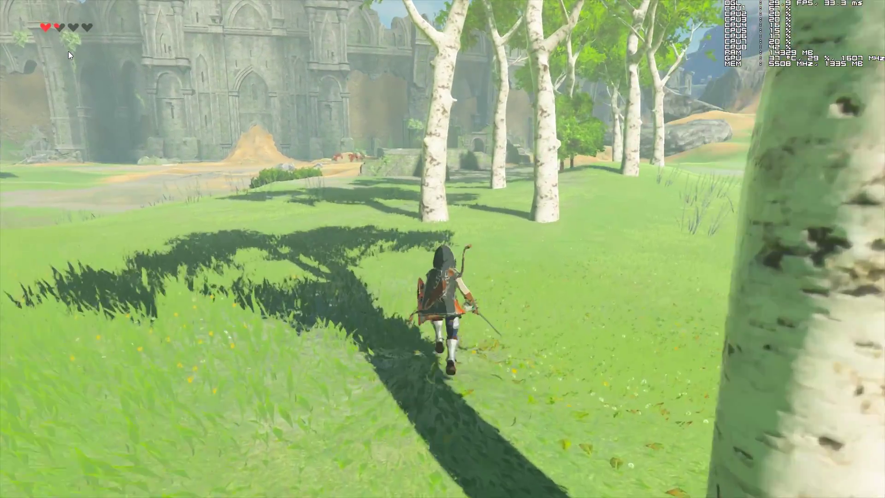
key("w")
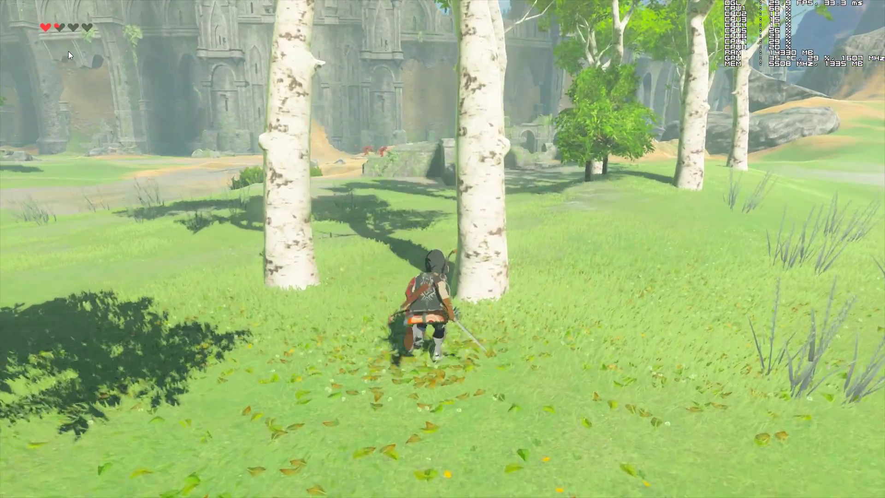
key("w")
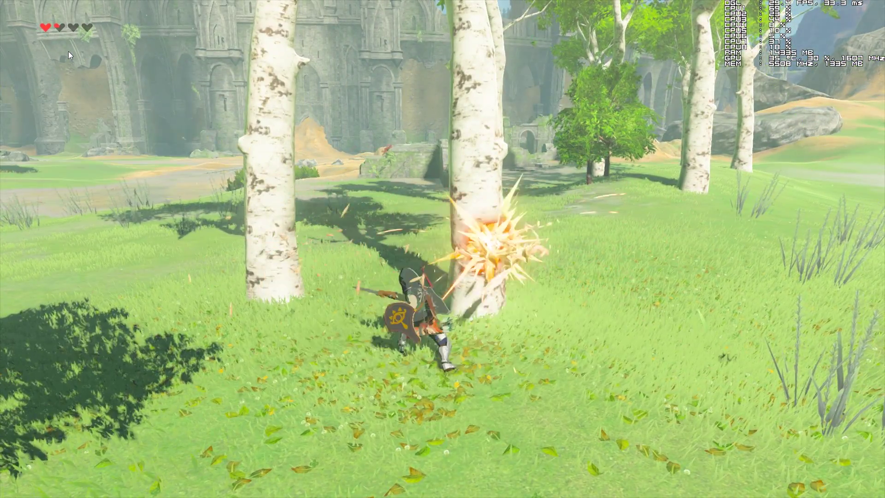
key("y")
key("y")
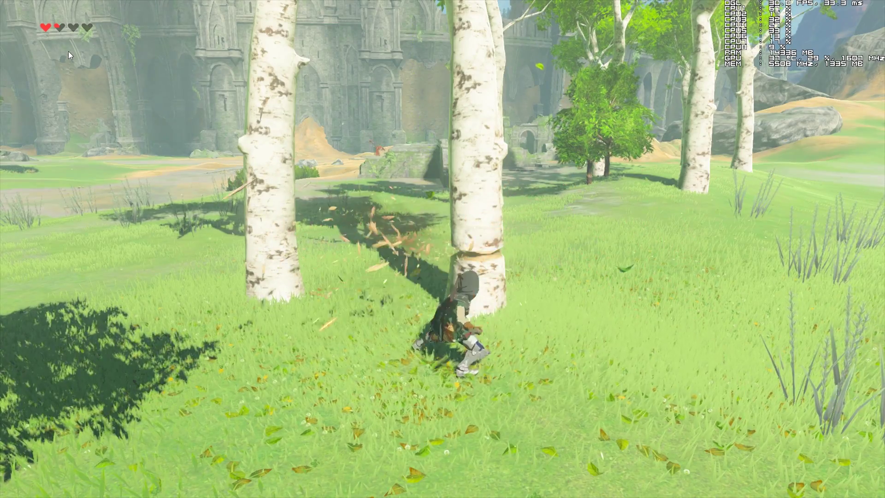
key("a")
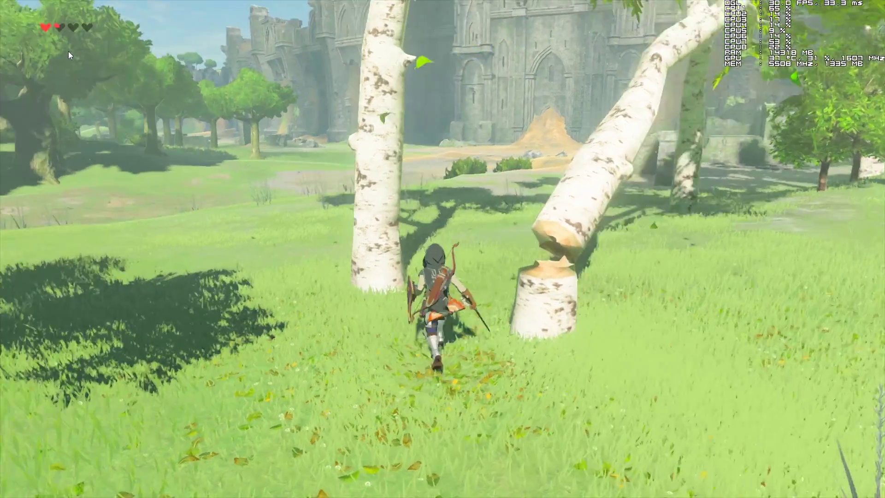
key("y")
key("j")
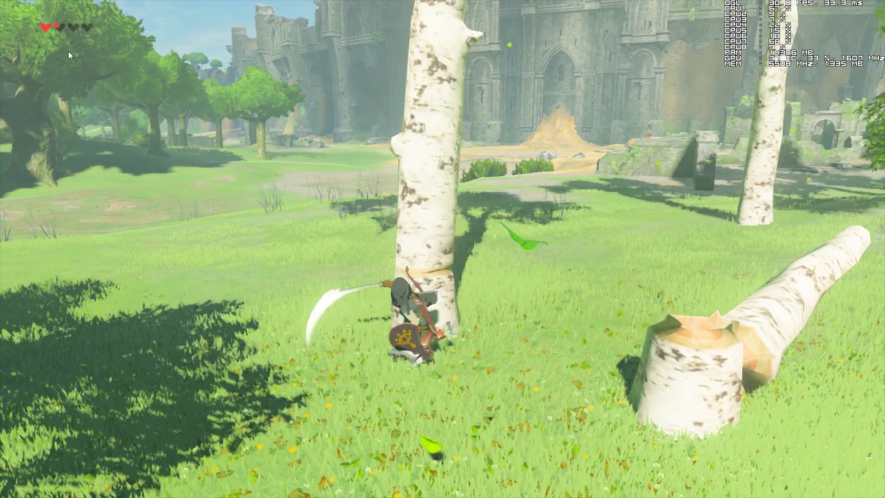
key("j")
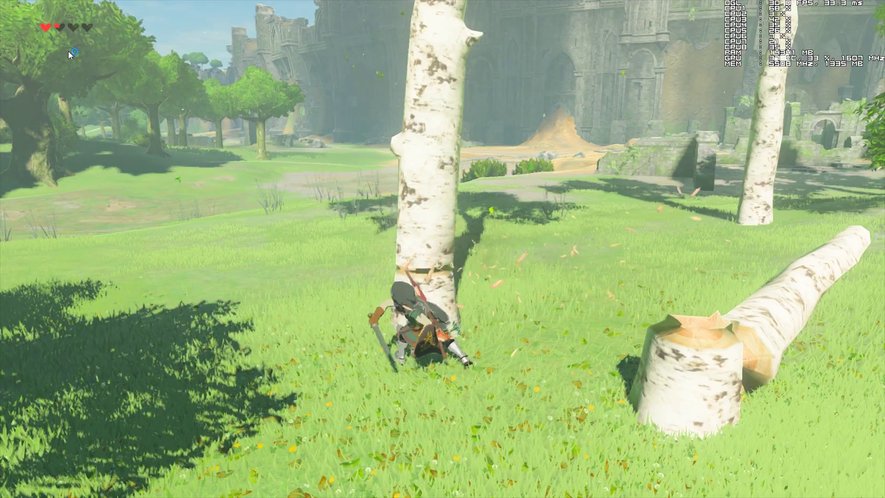
key("j")
key("w")
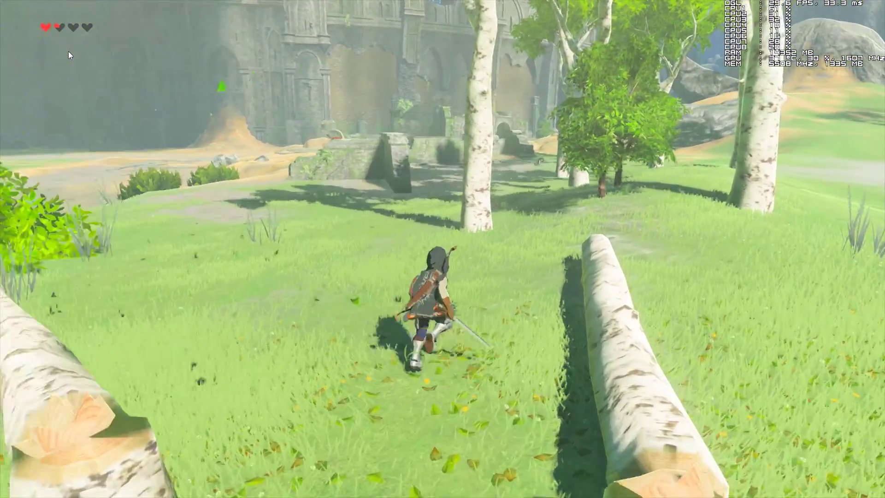
key("w")
key("j")
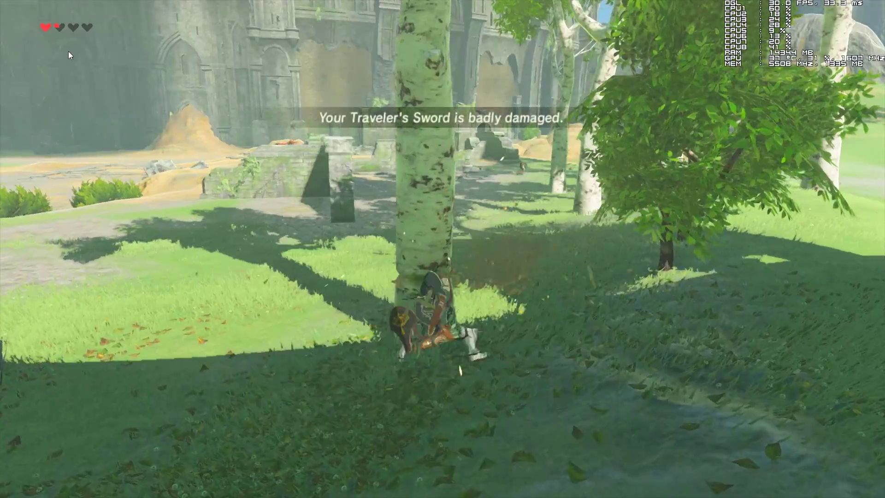
key("j")
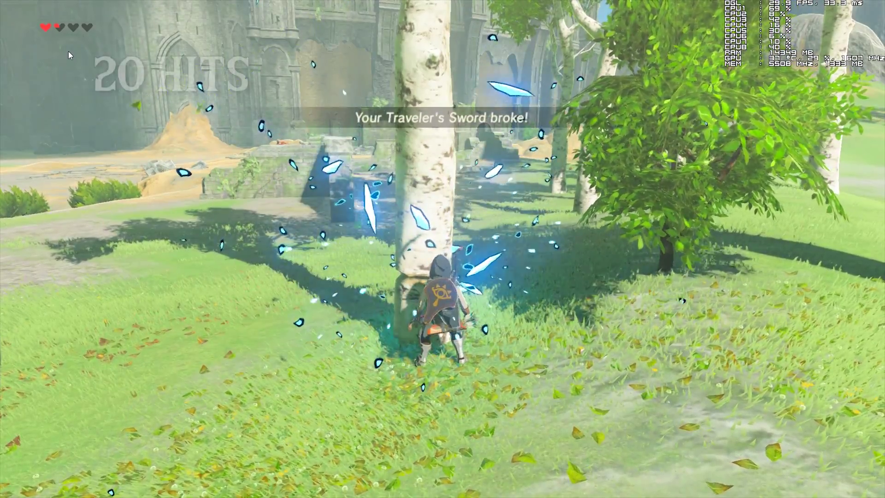
key("Right")
key("d")
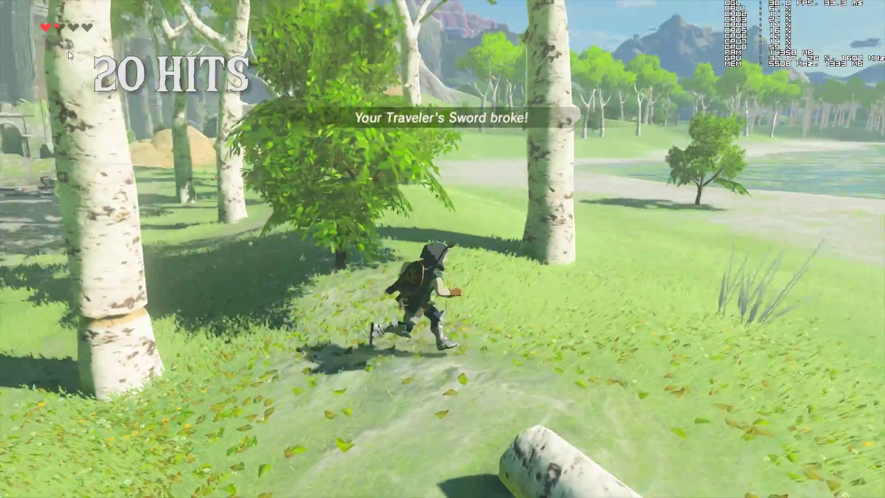
key("s")
key("Left")
key("Left")
key("a")
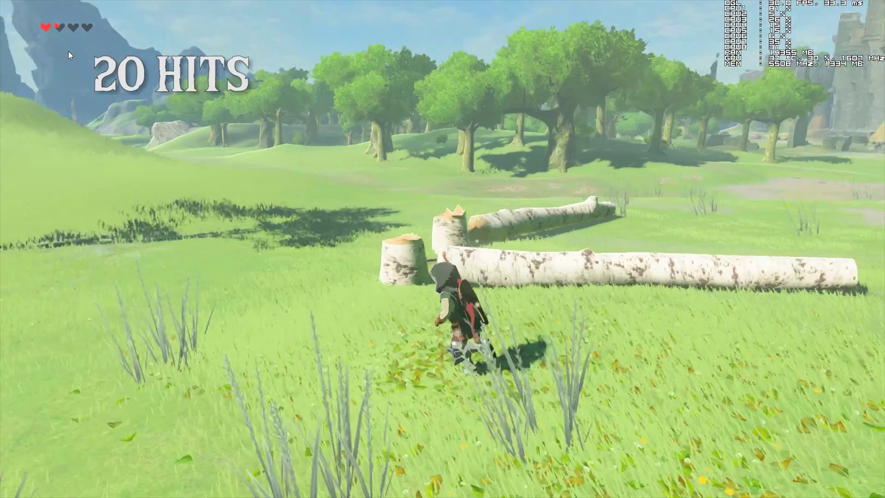
key("Right")
key("s")
Step: Leave full-screen mode and close the Cemu emulator window
key("alt+Return")
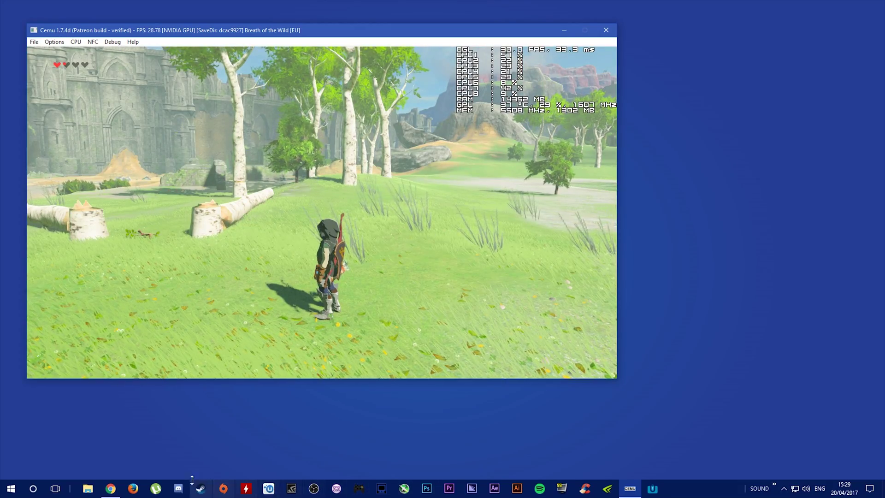
mouse_move(117, 495)
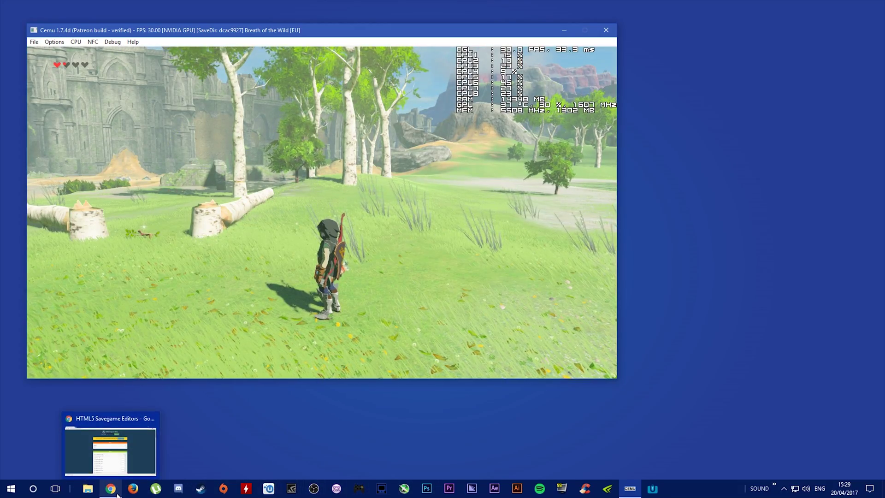
left_click(608, 30)
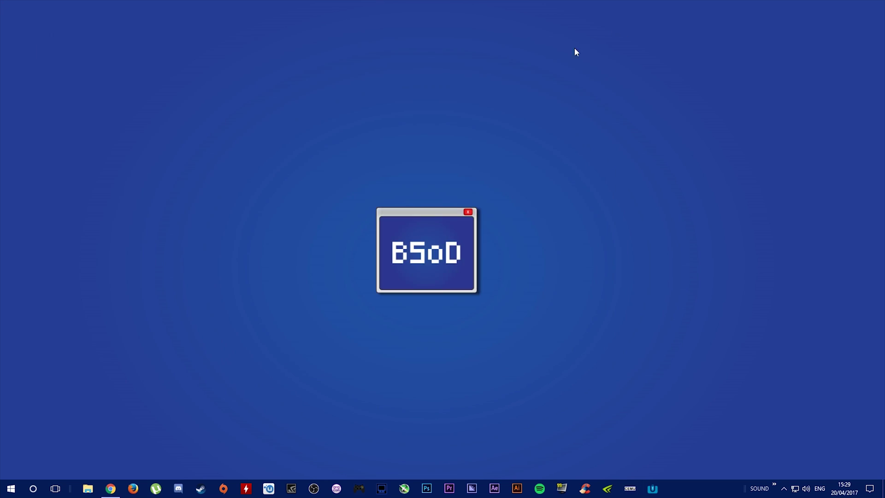
Step: Switch to the HTML5 Savegame Editors page in Chrome and load game_data.sav from the dcac9927\0 save folder
mouse_move(114, 493)
left_click(98, 454)
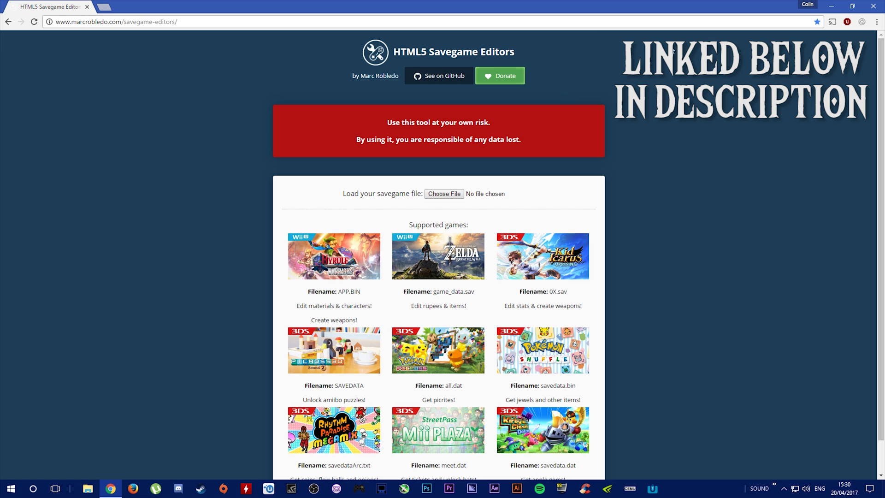
left_click(444, 194)
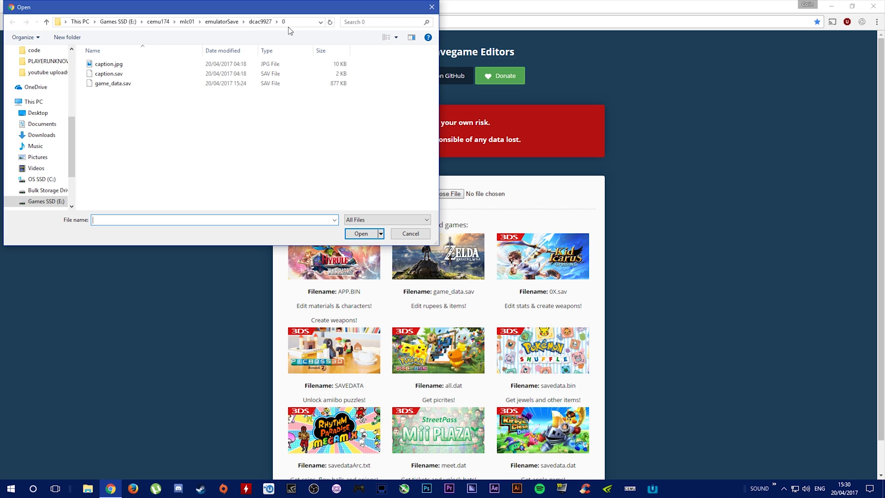
double_click(135, 83)
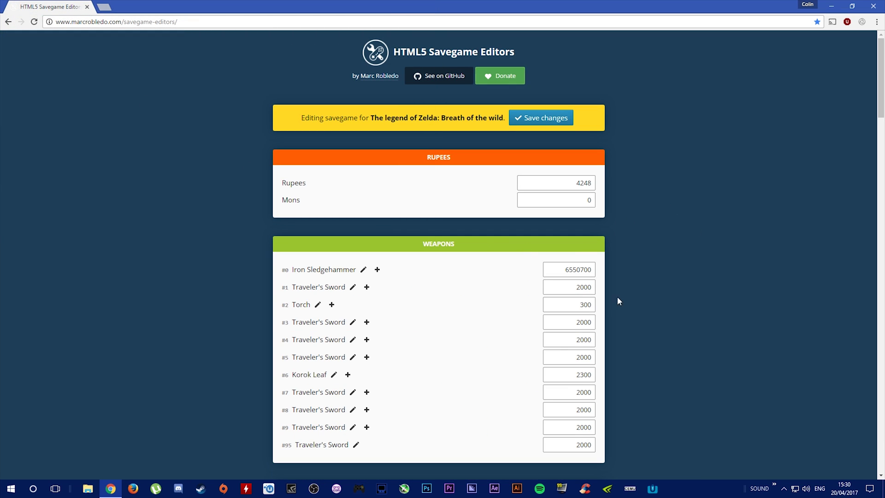
Step: Set the durability of the Traveler's Swords in weapon slots #3, #4 and #5 to 2000000
scroll(581, 225, "down", 2)
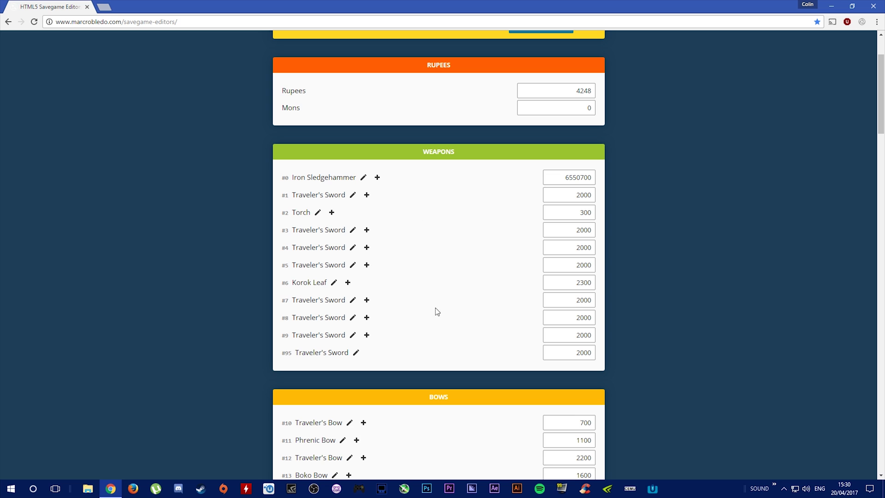
left_click(593, 230)
type("00")
left_click(593, 248)
type("0000")
left_click(593, 265)
type("000")
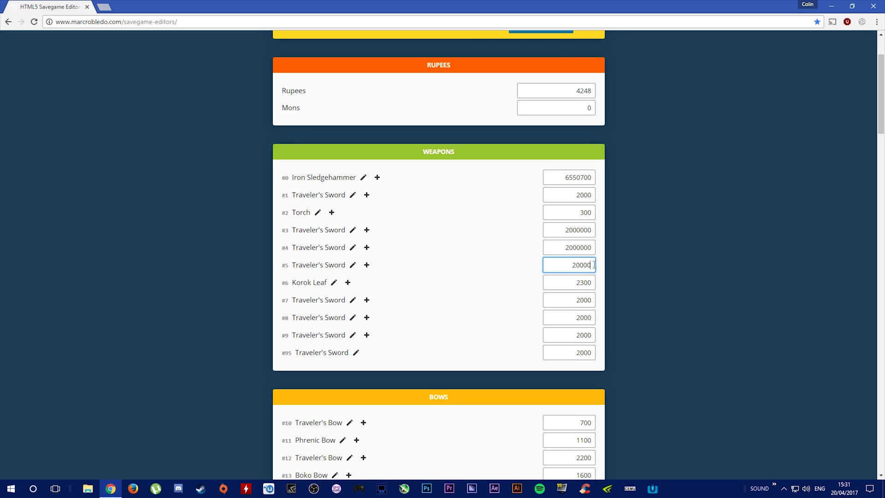
Step: Set the durability of the Traveler's Swords in slots #7, #8, #9, #95 and #1 to 2000000
left_click(593, 300)
type("000")
left_click(594, 318)
type("000")
left_click(594, 335)
type("000")
left_click(594, 353)
type("00")
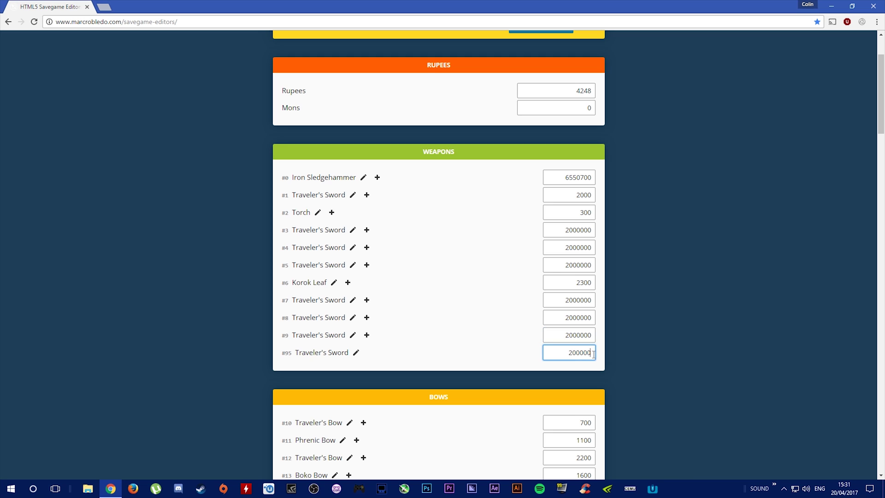
left_click(592, 195)
type("000")
Step: Save the edited savegame as game_data (1).sav in the dcac9927\0 save folder
scroll(598, 258, "up", 2)
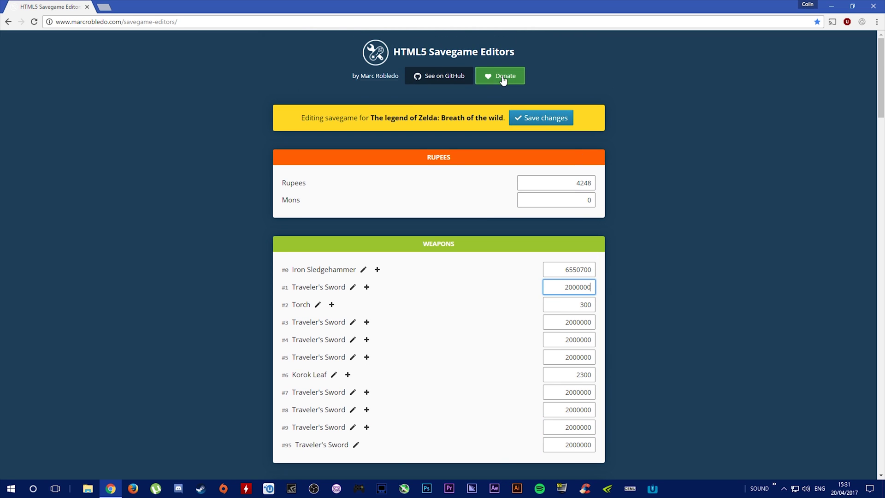
left_click(545, 121)
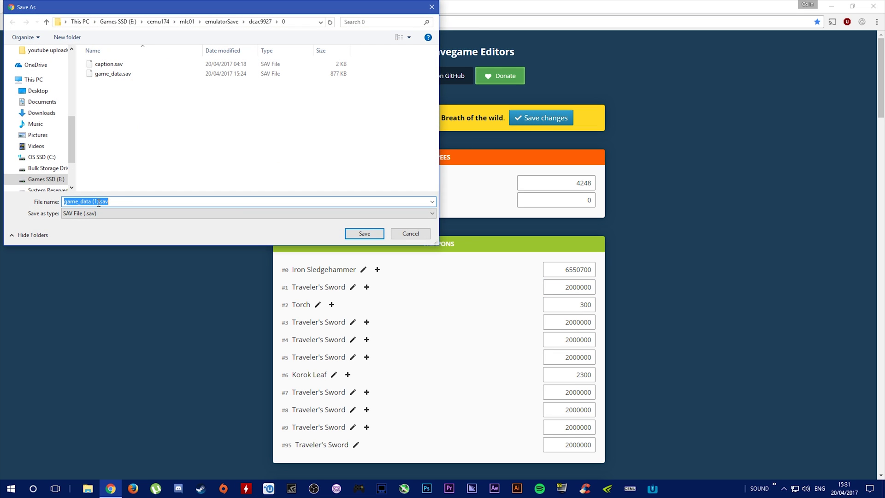
left_click(365, 234)
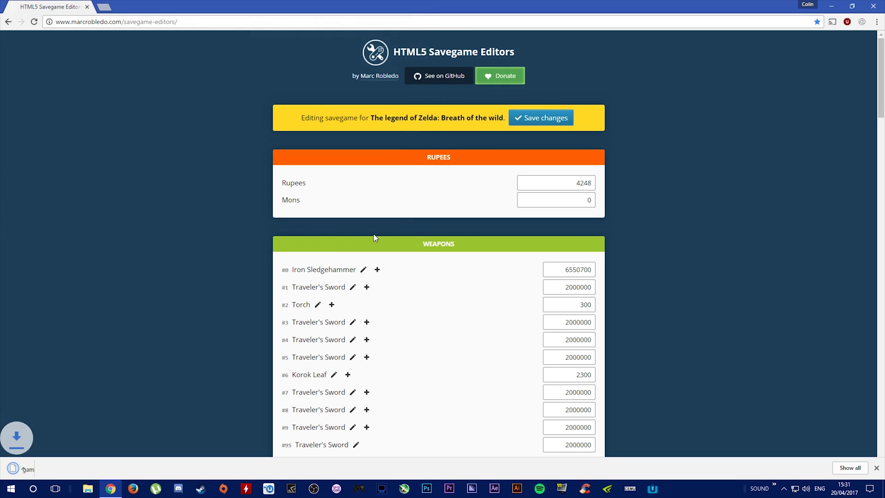
Step: Open the cemu174\mlc01\emulatorSave\dcac9927\0 folder in File Explorer
left_click(88, 490)
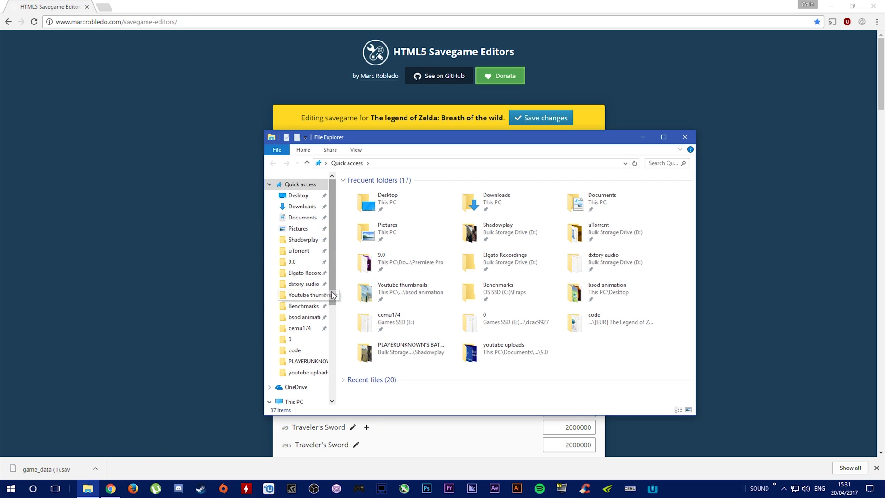
left_click(300, 328)
double_click(369, 228)
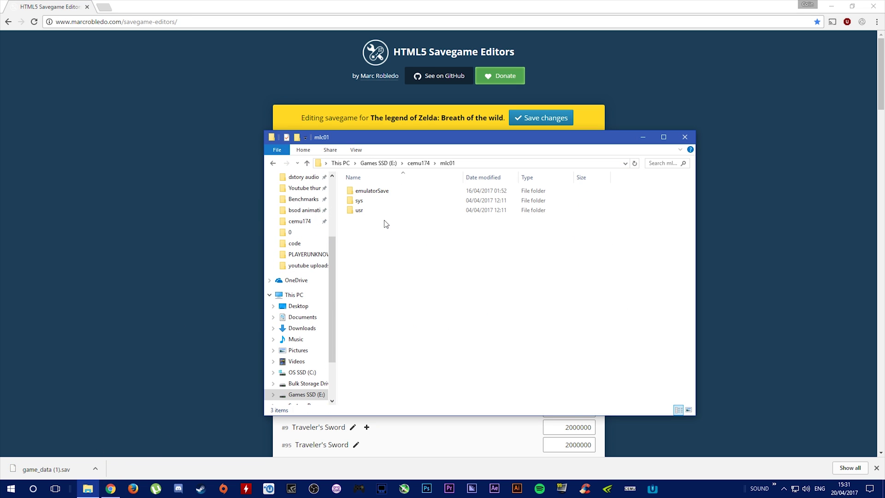
double_click(375, 191)
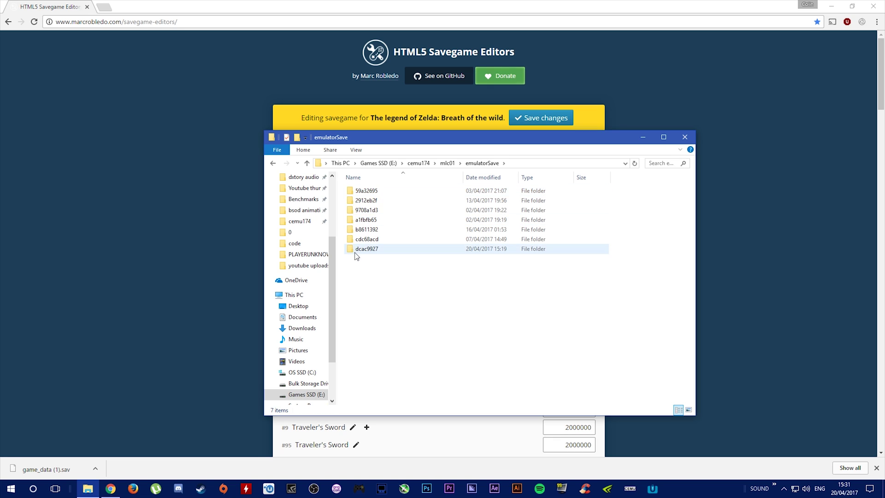
left_click(360, 252)
double_click(361, 252)
double_click(369, 191)
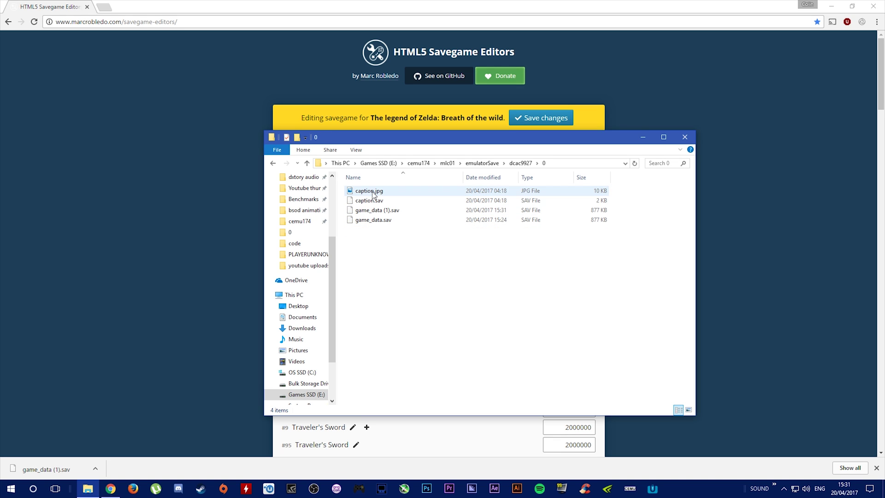
Step: Delete the original game_data.sav and rename game_data (1).sav to game_data.sav
left_click(385, 224)
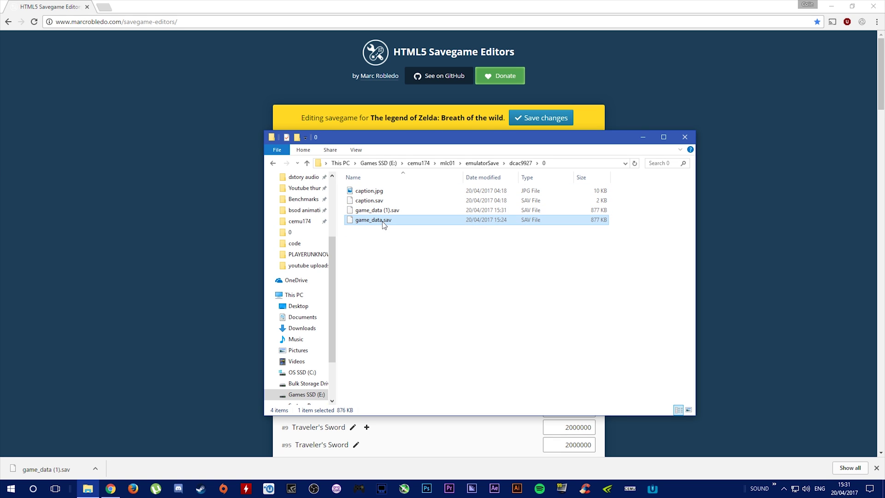
key("Delete")
left_click(394, 210)
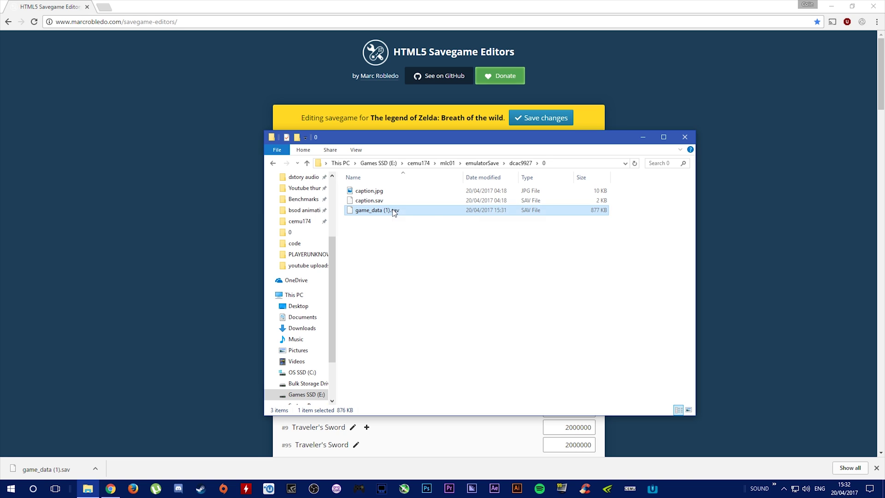
right_click(393, 210)
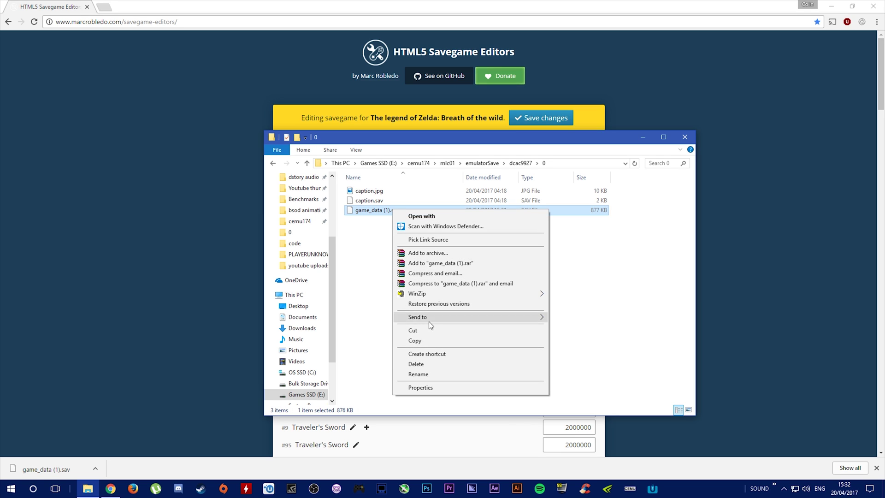
left_click(428, 372)
left_click(391, 211)
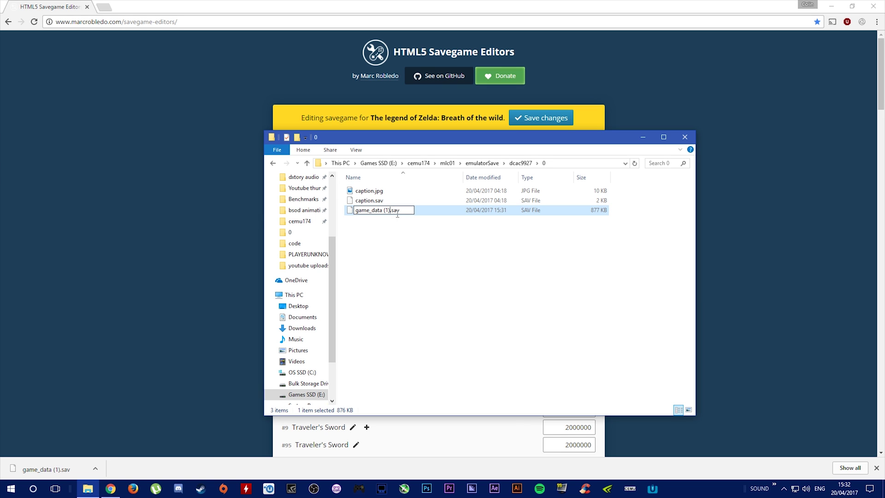
key("BackSpace")
key("BackSpace")
key("Return")
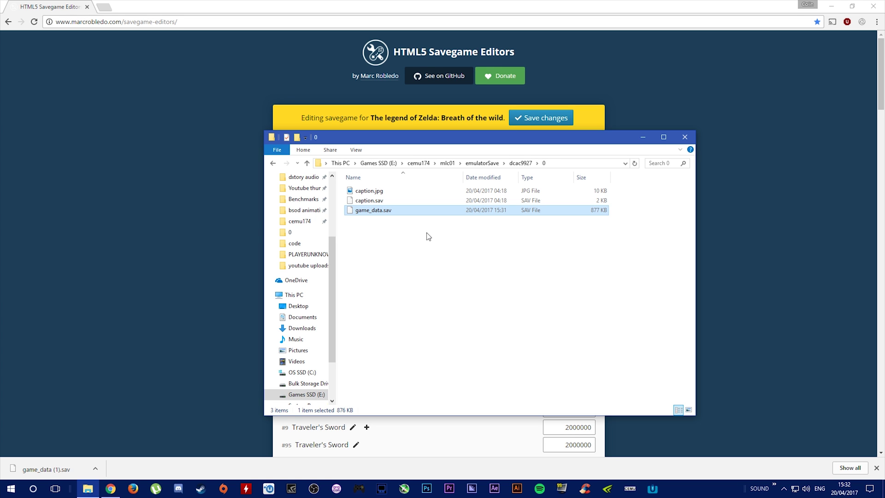
Step: Minimize File Explorer and Chrome, and launch Breath of the Wild in Cemu
left_click(642, 138)
left_click(831, 6)
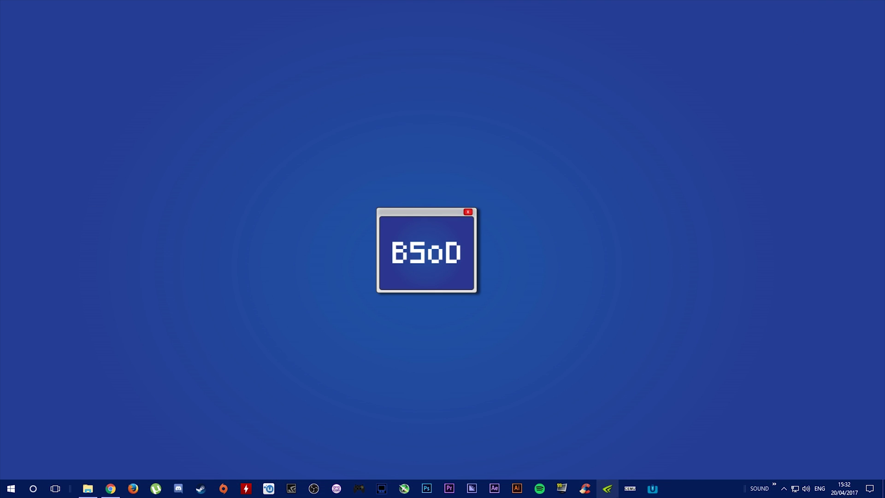
left_click(632, 489)
left_click(34, 41)
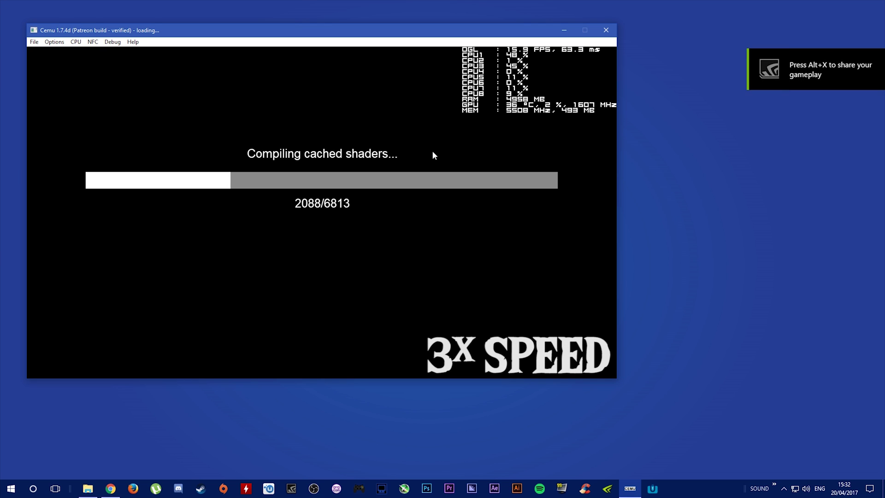
Step: Choose a setting from Cemu's emulator options while the cached shaders compile
left_click(54, 41)
left_click(56, 43)
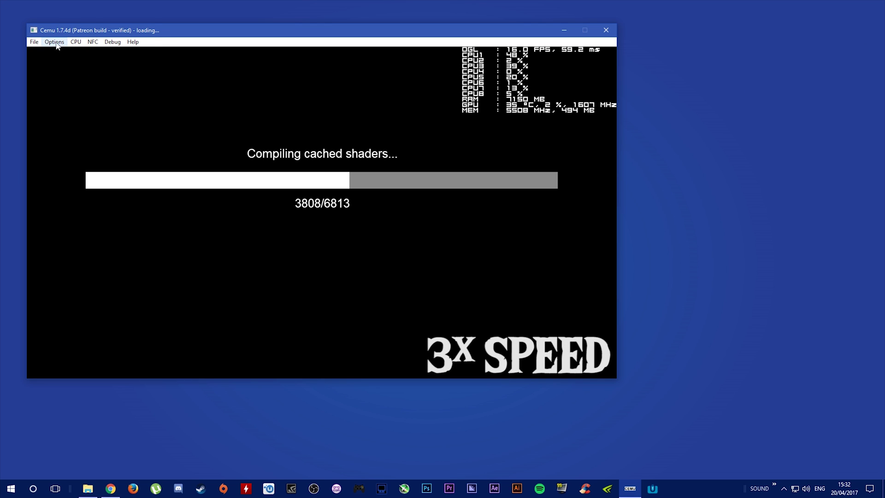
left_click(56, 42)
mouse_move(118, 111)
left_click(184, 134)
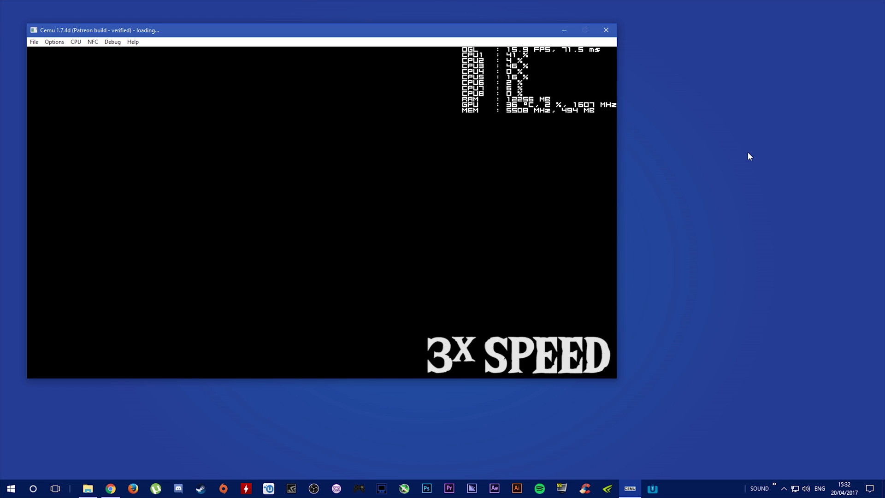
Step: Continue into the saved Breath of the Wild game
key("Return")
key("Return")
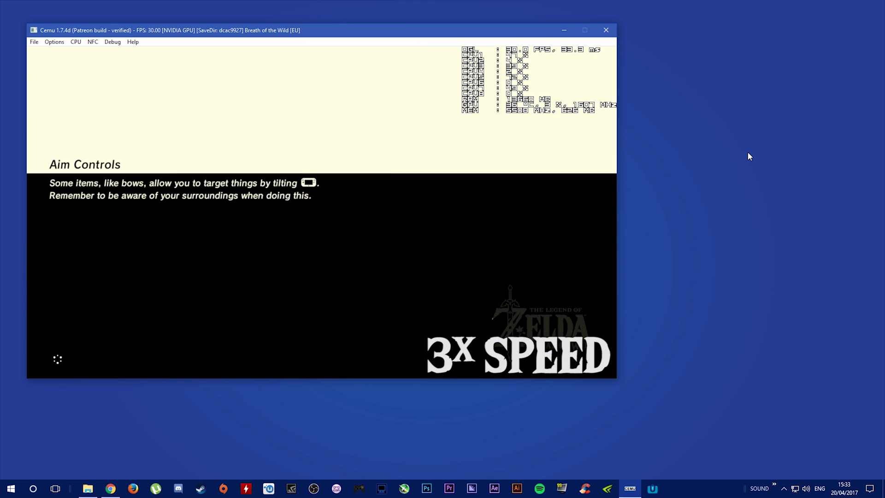